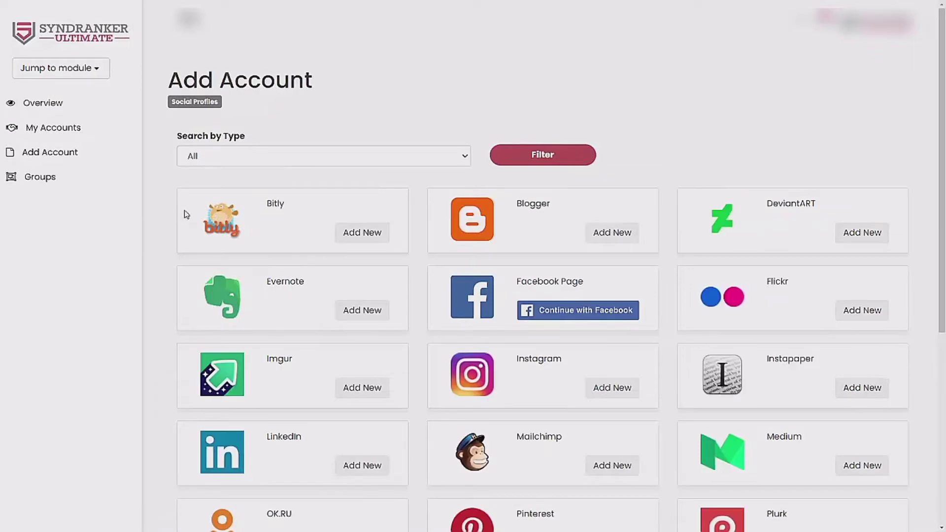
Look through the available account types on the Add Account page, from Bitly down to WordPress Platform.
scroll(169, 236, down, 1)
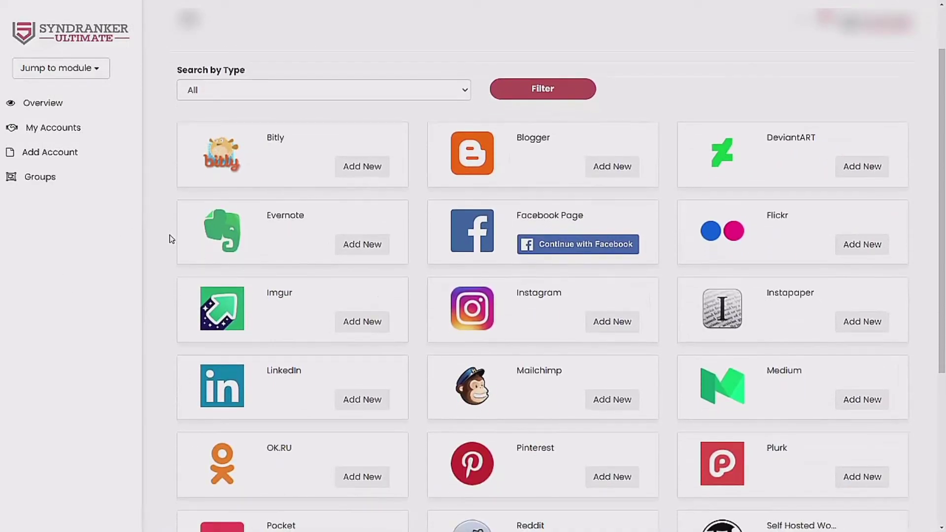
scroll(168, 250, down, 2)
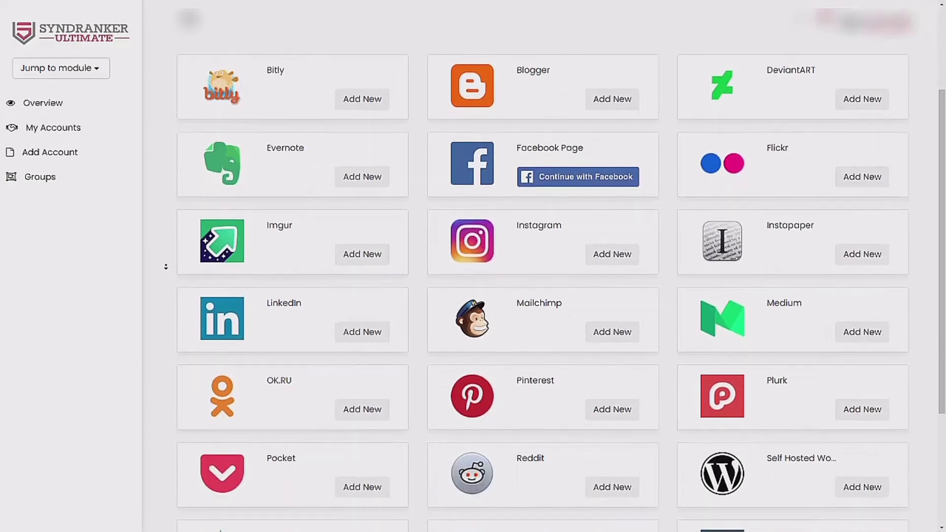
scroll(164, 265, down, 2)
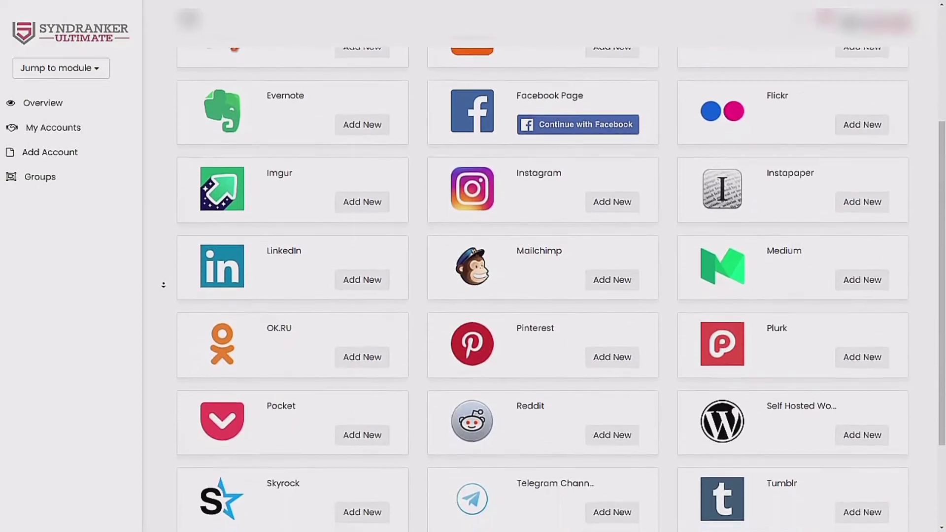
scroll(163, 285, down, 1)
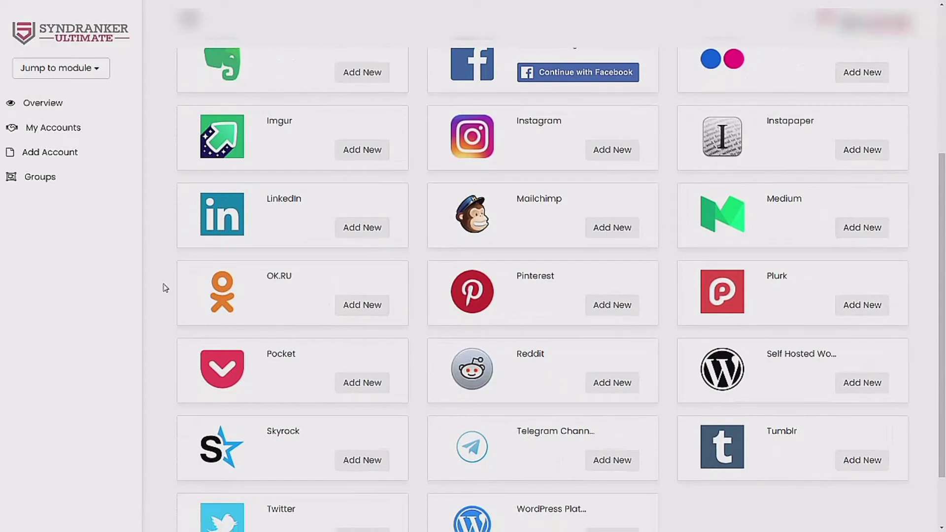
scroll(158, 298, down, 1)
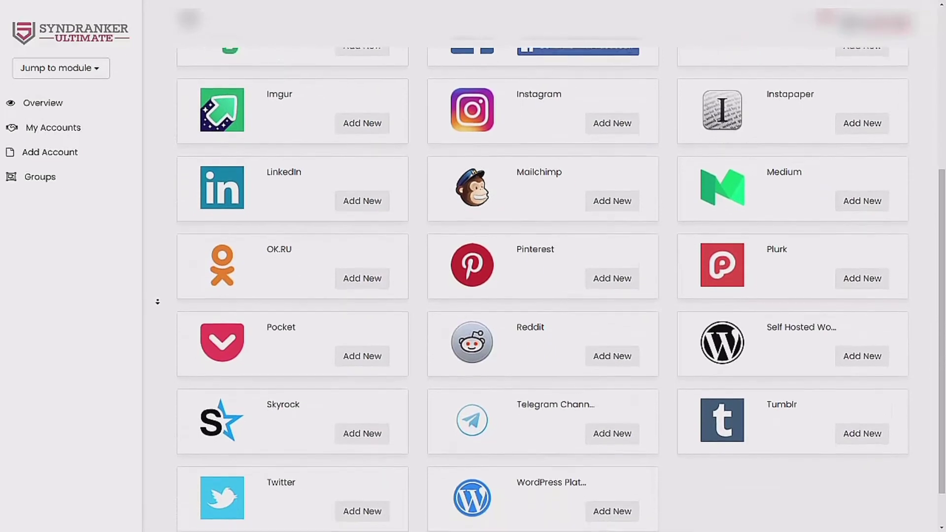
scroll(158, 301, down, 1)
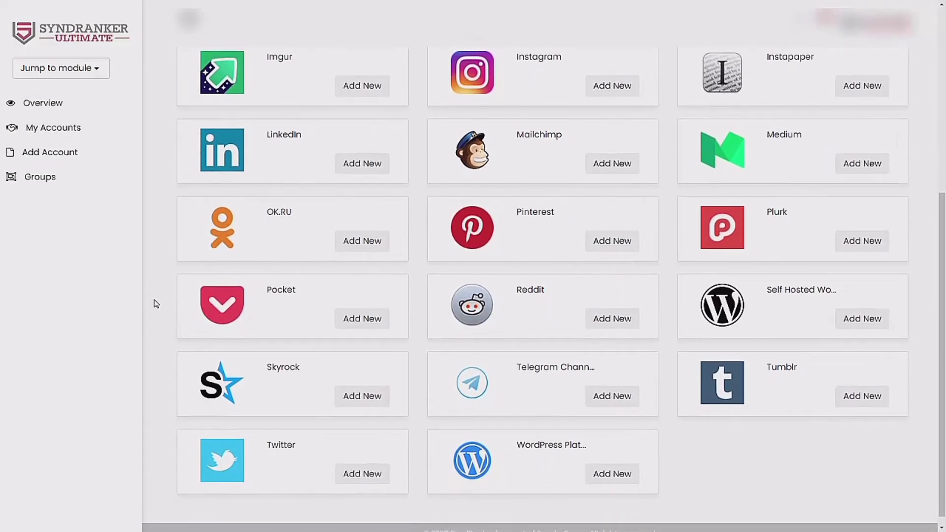
scroll(155, 327, down, 1)
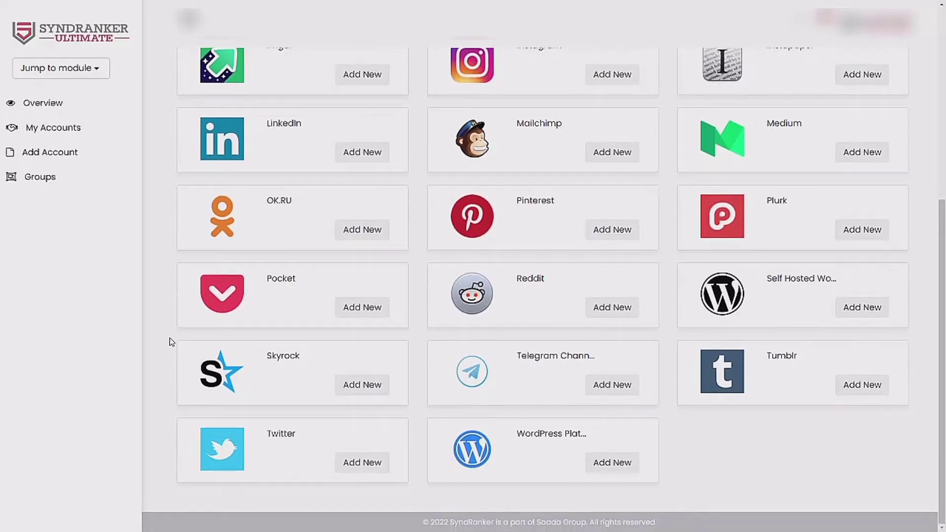
scroll(422, 236, up, 6)
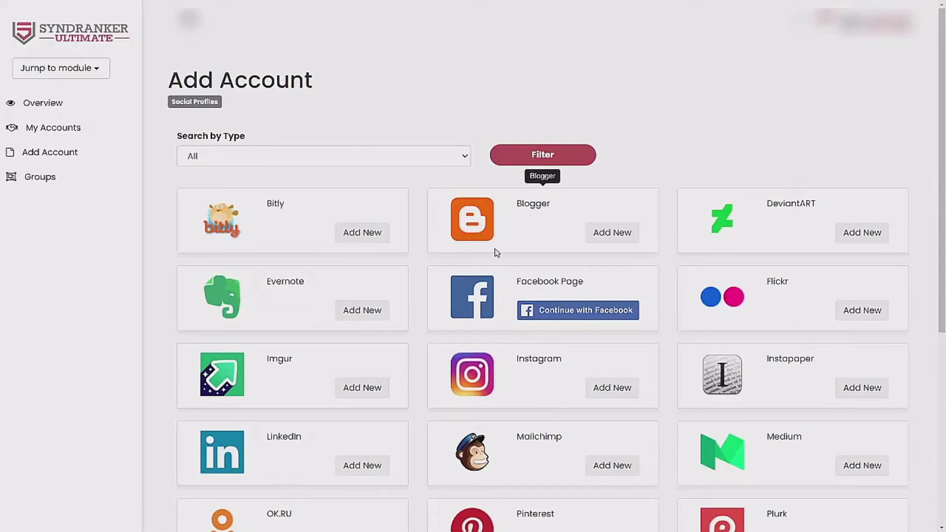
Add a new Blogger account, enter its account name, and connect it.
click(616, 241)
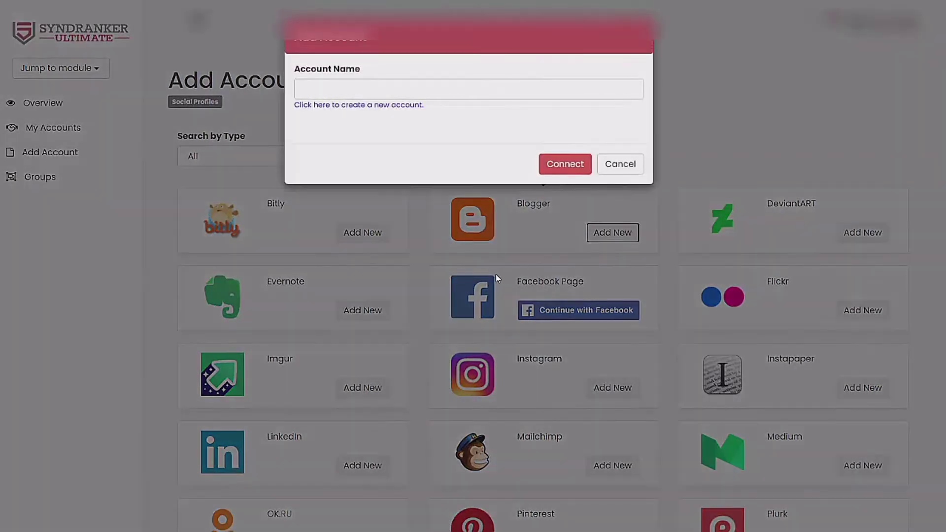
click(379, 89)
text(Ne)
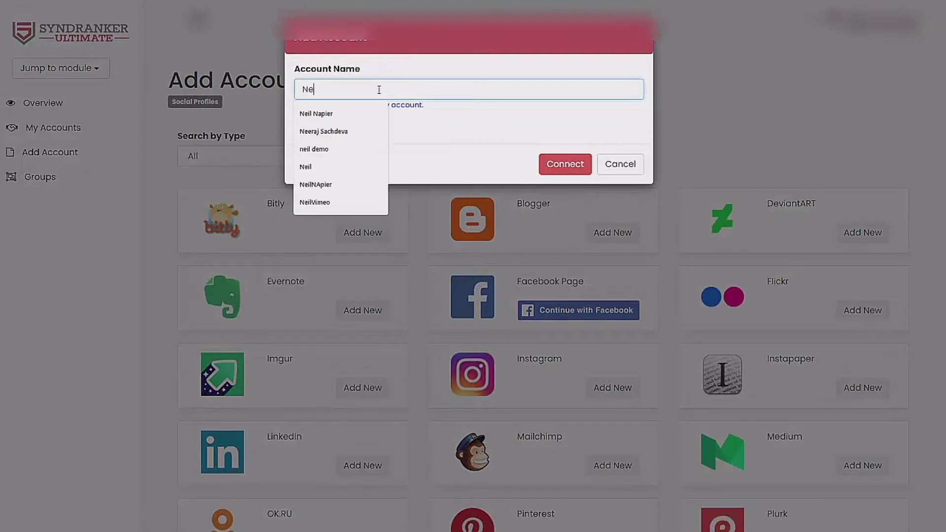
text(il Blogger)
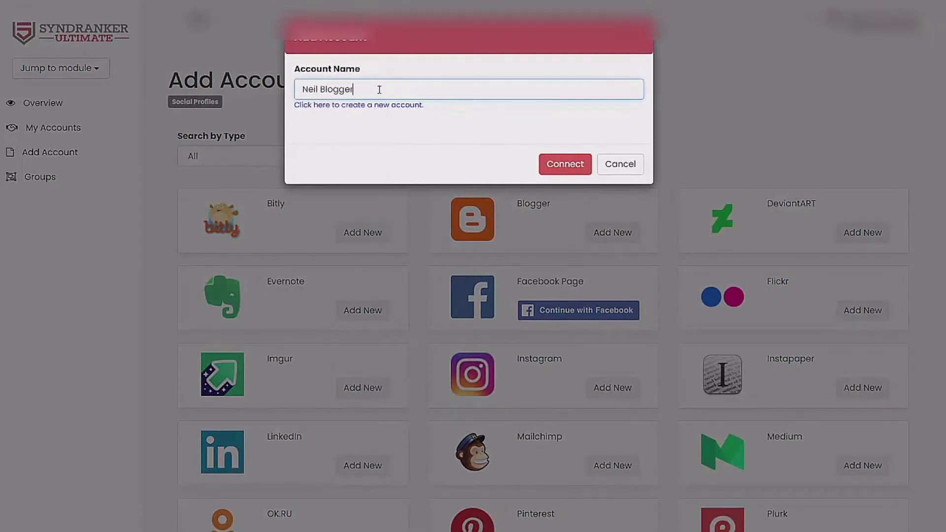
click(573, 164)
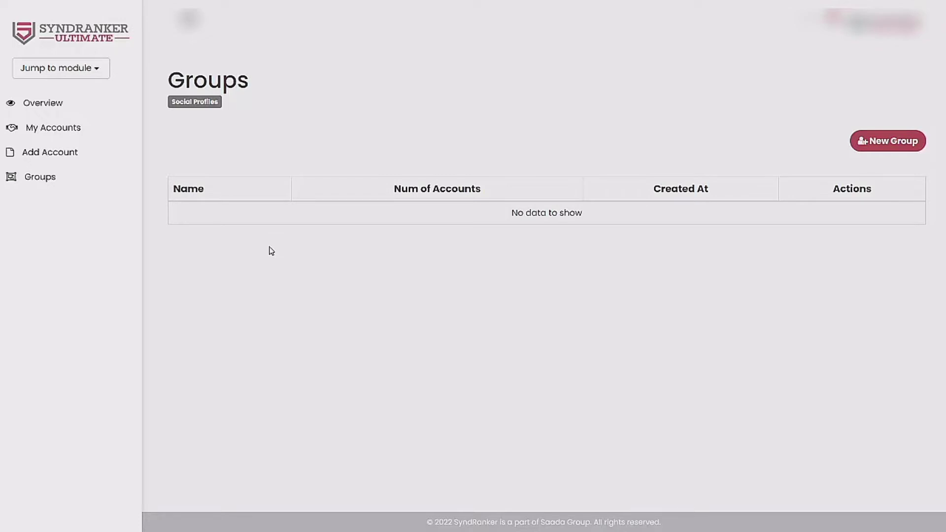
Start a new campaign in the Syndication module and name it Syndranker Website.
click(95, 70)
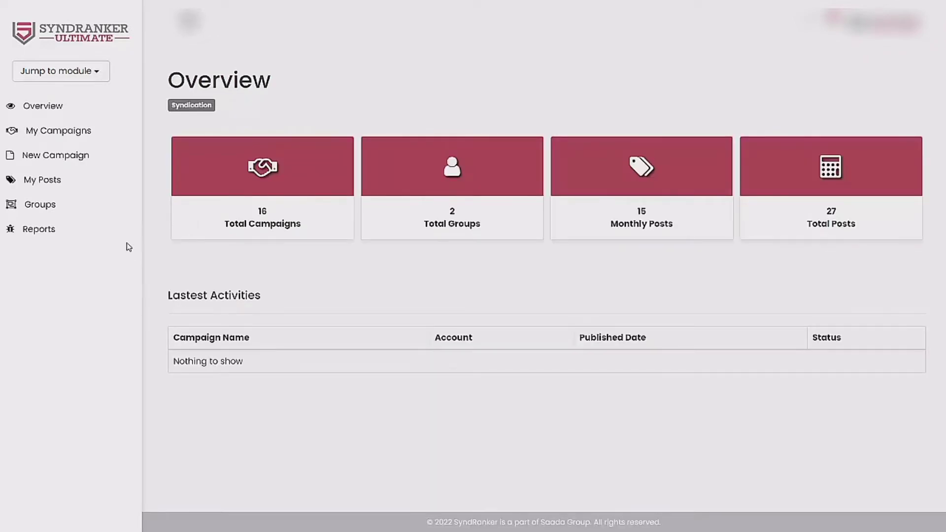
click(91, 167)
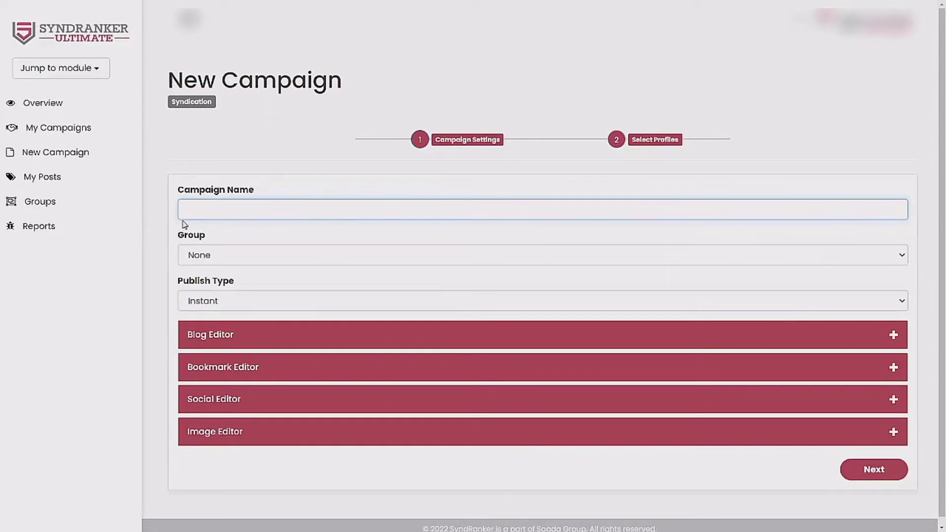
text(Syndranker Website)
Assign the campaign to the Marketing2022 group and set its publish type to Schedule.
click(202, 252)
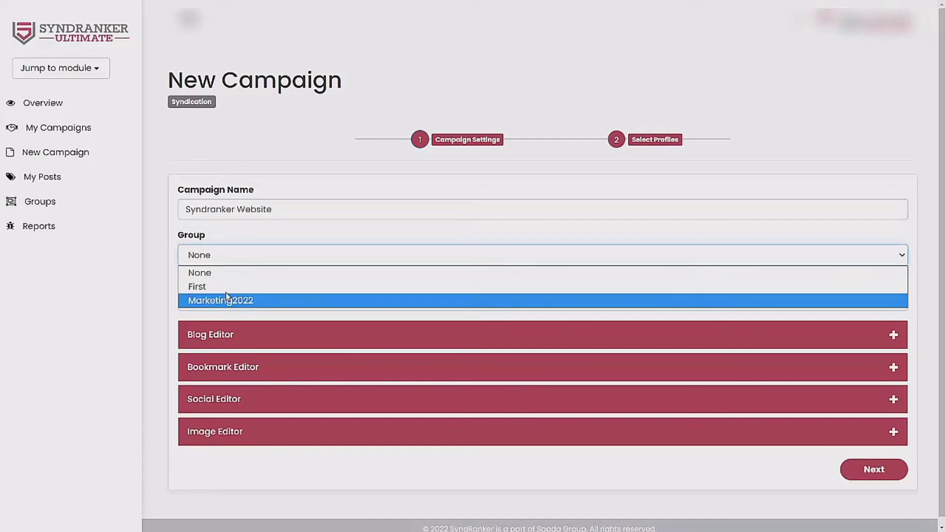
click(230, 302)
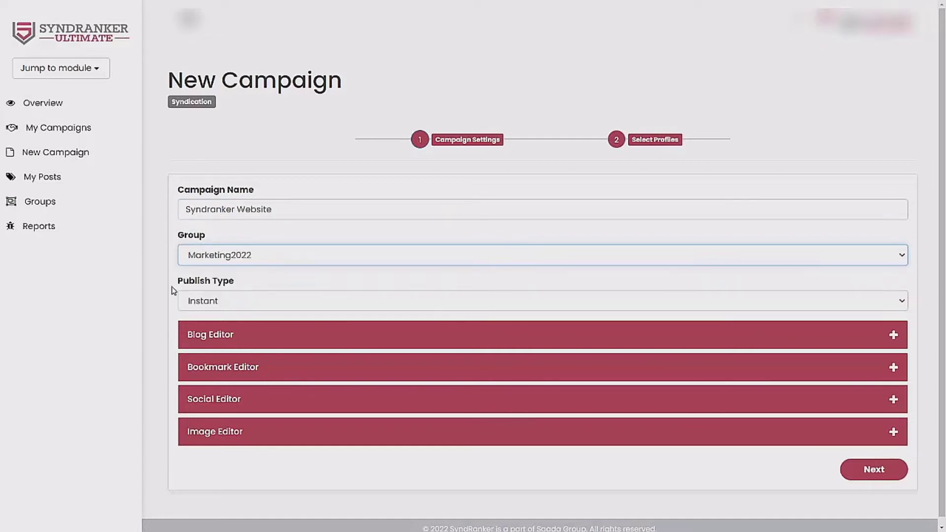
click(209, 302)
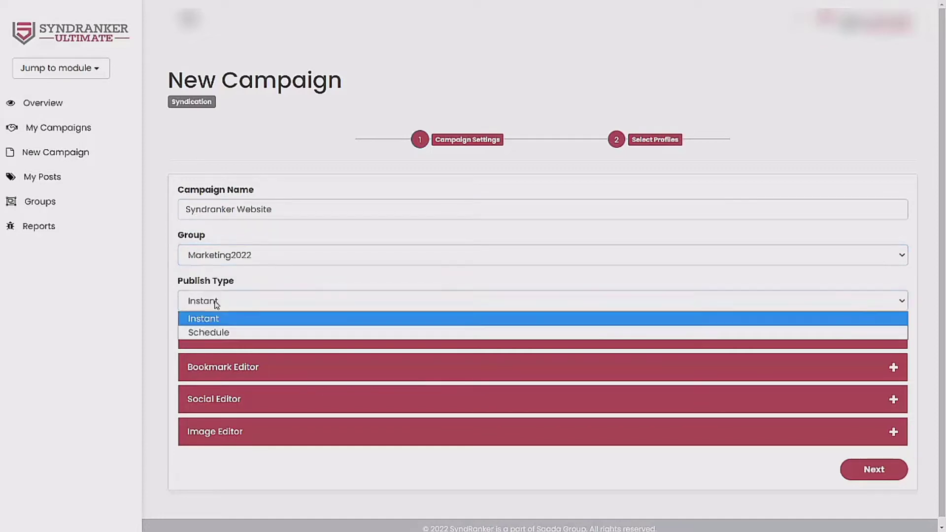
click(219, 334)
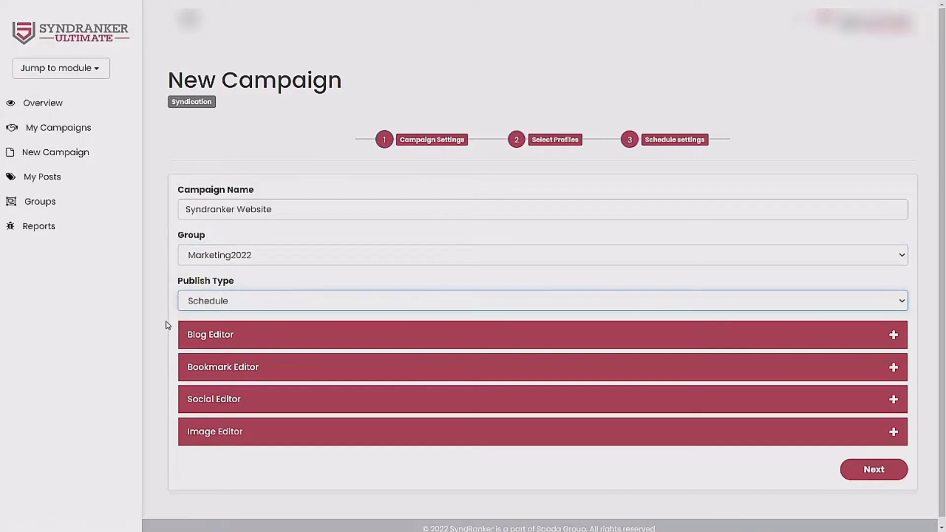
In the campaign's Blog Editor, enter the post title "Why Syndranker is the best at building backlinks".
scroll(172, 314, down, 1)
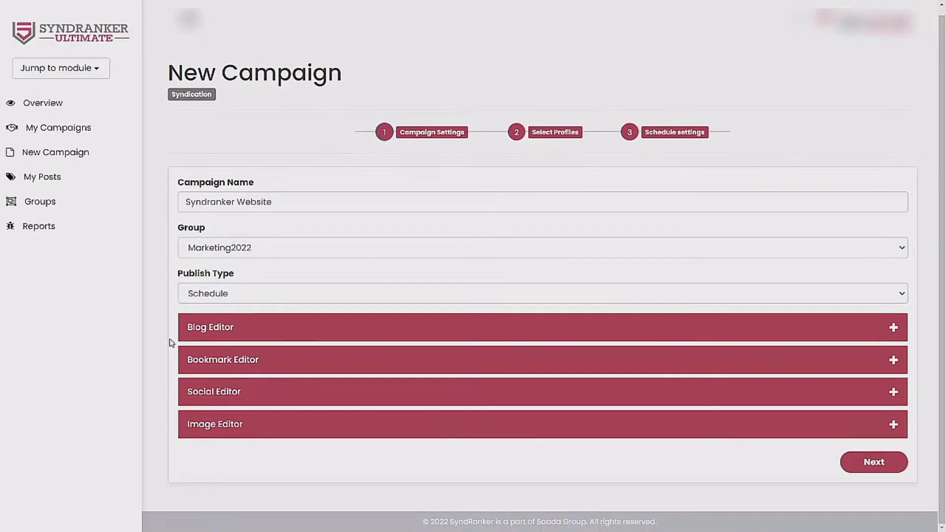
click(215, 331)
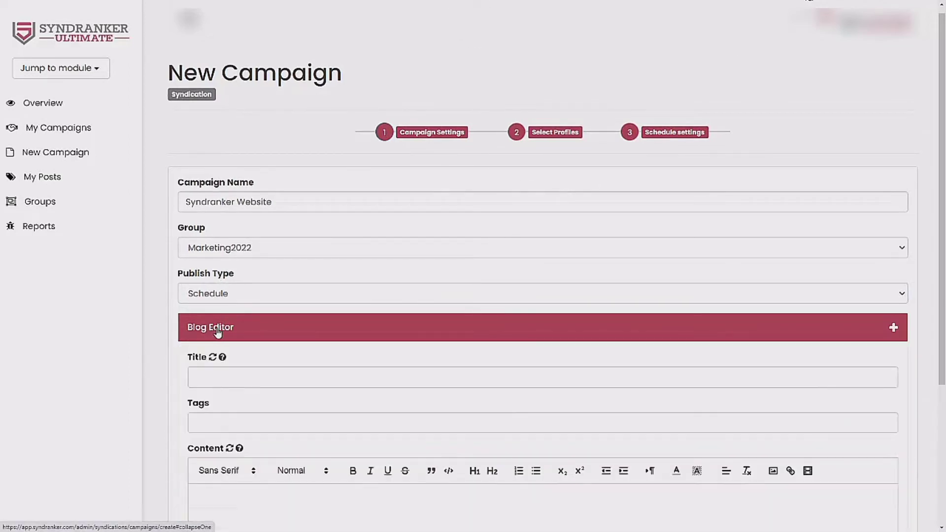
scroll(168, 369, down, 1)
click(250, 311)
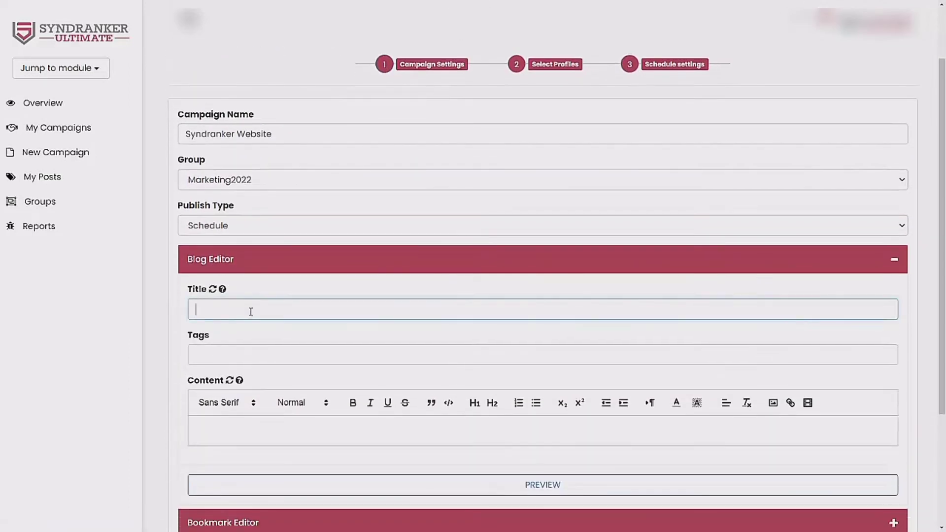
click(259, 418)
click(261, 310)
text(Why Syndrannk)
key(BackSpace)
text(ker is the best a)
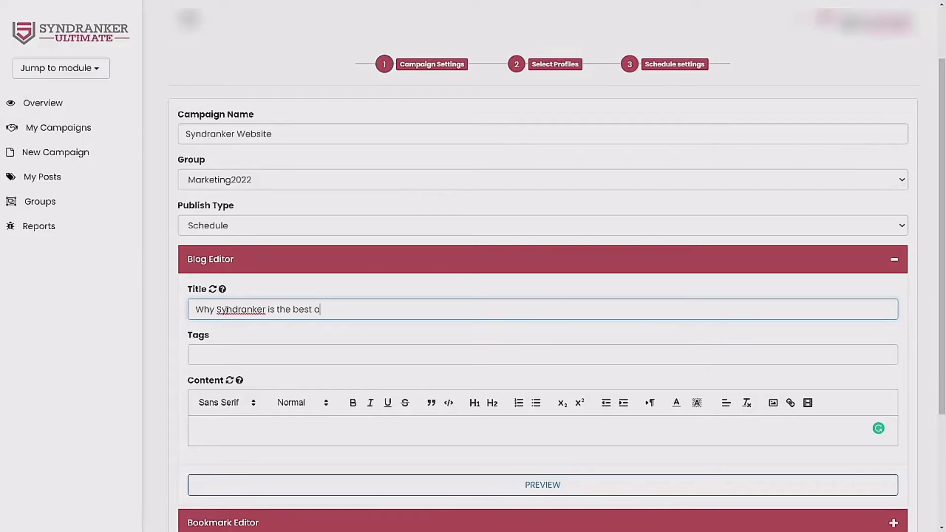
text(t building backlinks)
Enter backlinks as the blog post's tag.
key(Tab)
text(backli)
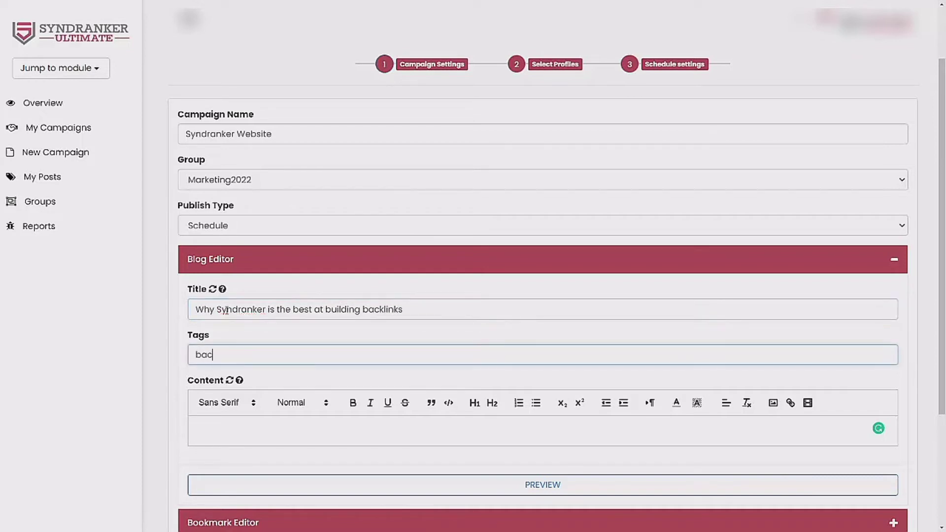
text(nks)
key(Tab)
key(Tab)
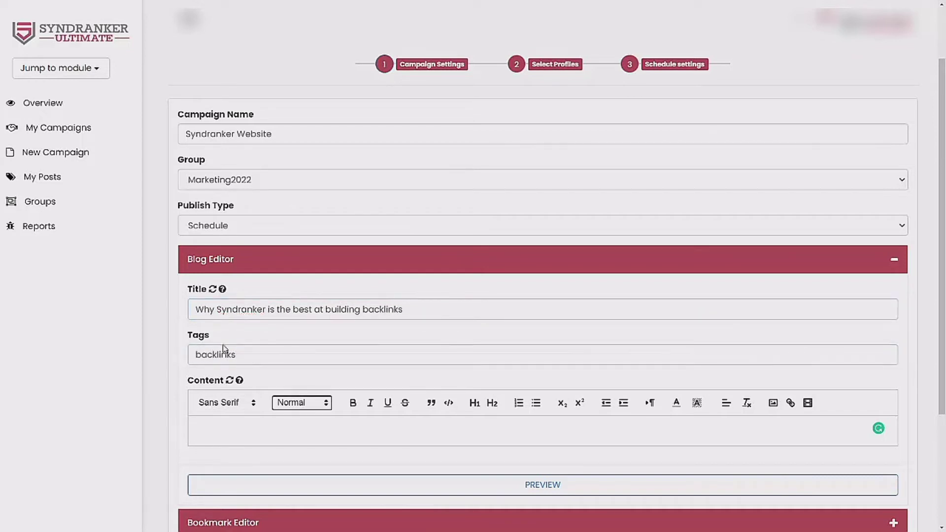
Write "This is a sample content" as the blog post's content.
click(272, 431)
text(This )
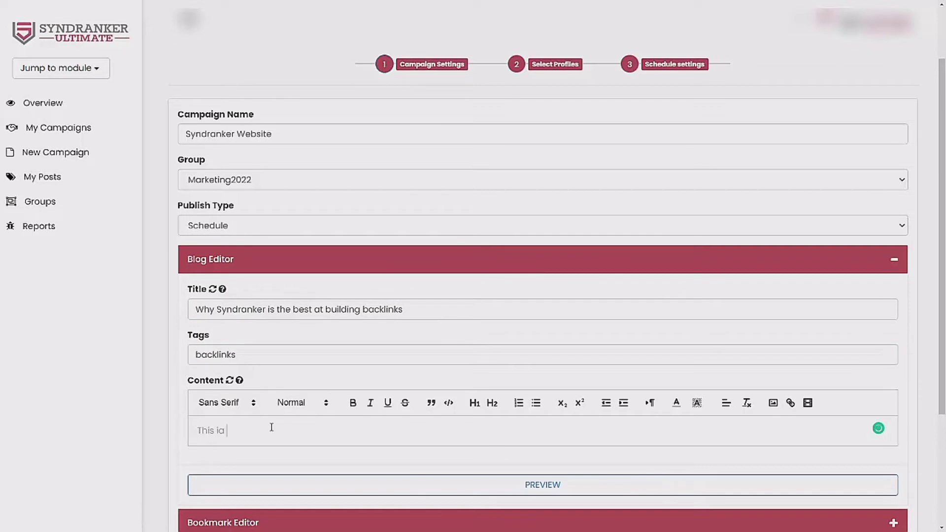
text(is a sampleks)
key(BackSpace)
key(BackSpace)
key(BackSpace)
text(con)
key(BackSpace)
text(content)
Expand the Bookmark, Social and Image editors in turn to view their fields.
scroll(344, 410, down, 3)
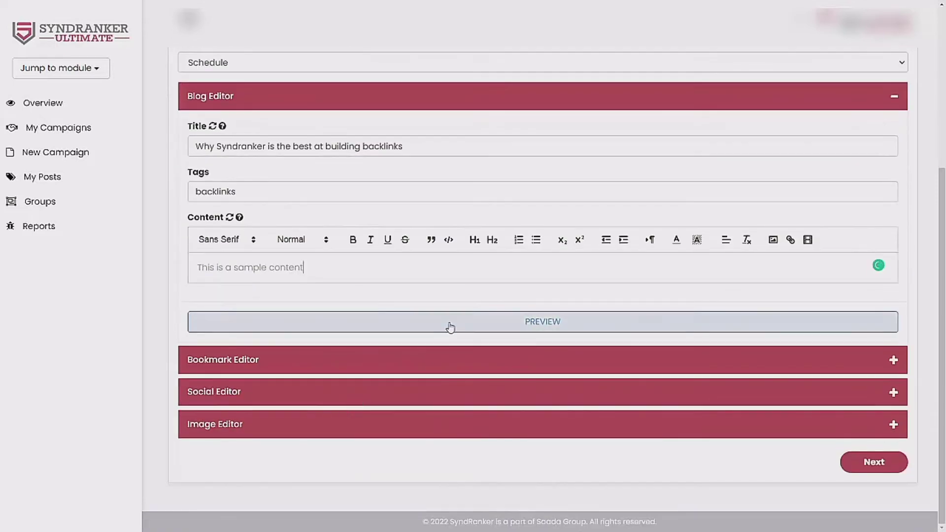
click(420, 368)
click(433, 408)
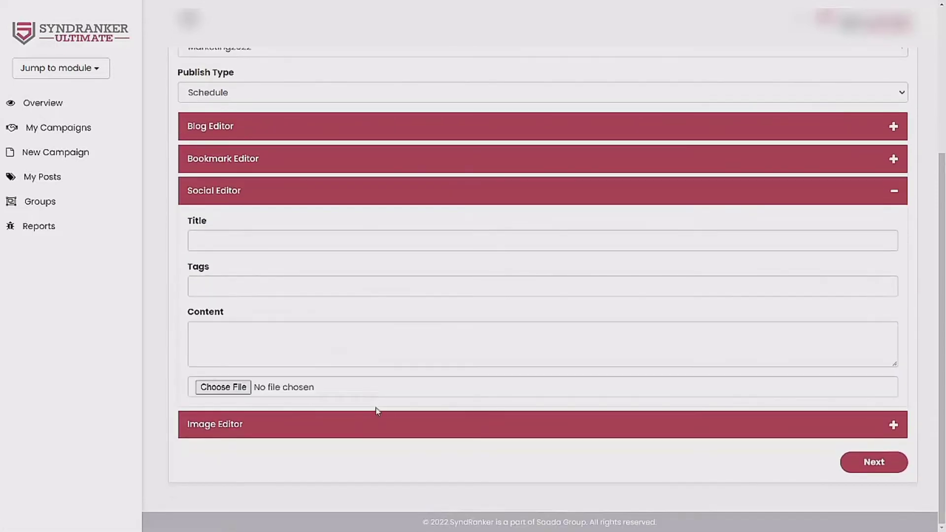
click(375, 428)
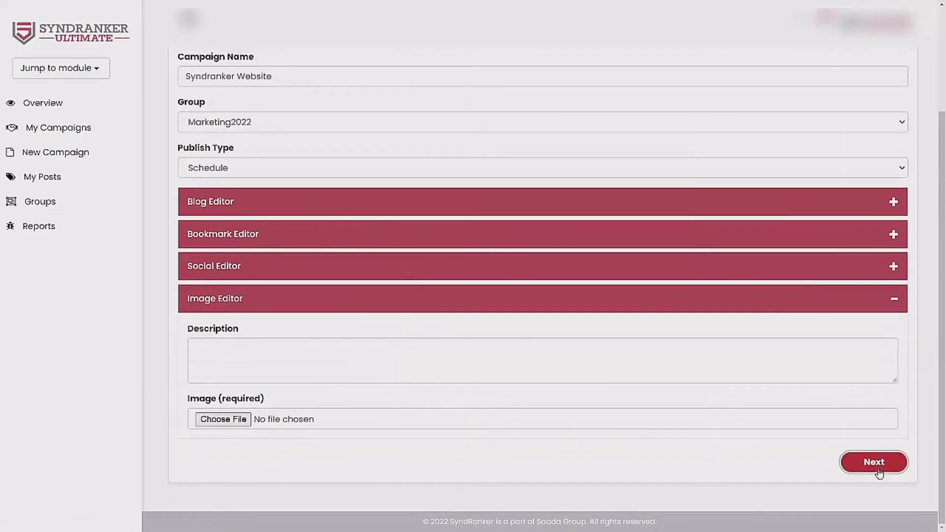
Continue to profile selection and select the Twitter, Pinterest, Medium, WordPress and Reddit profiles for the campaign.
click(874, 462)
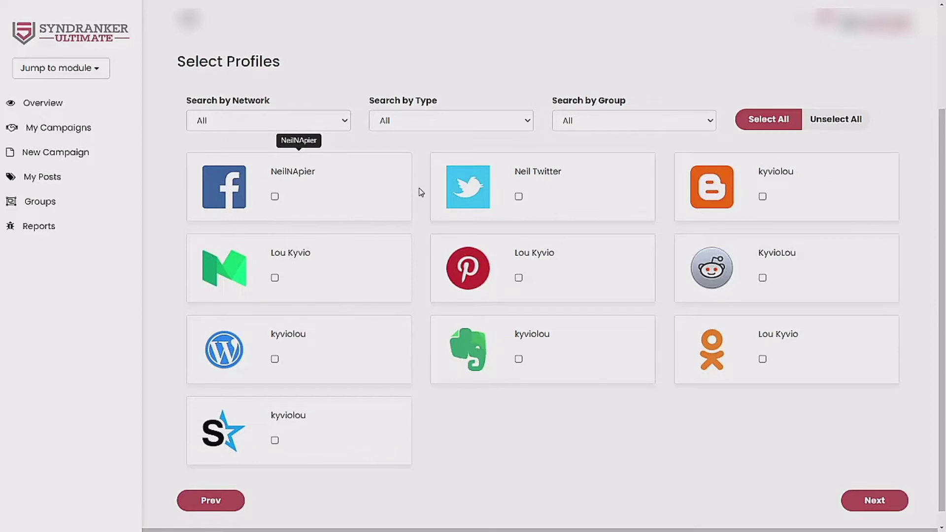
click(518, 196)
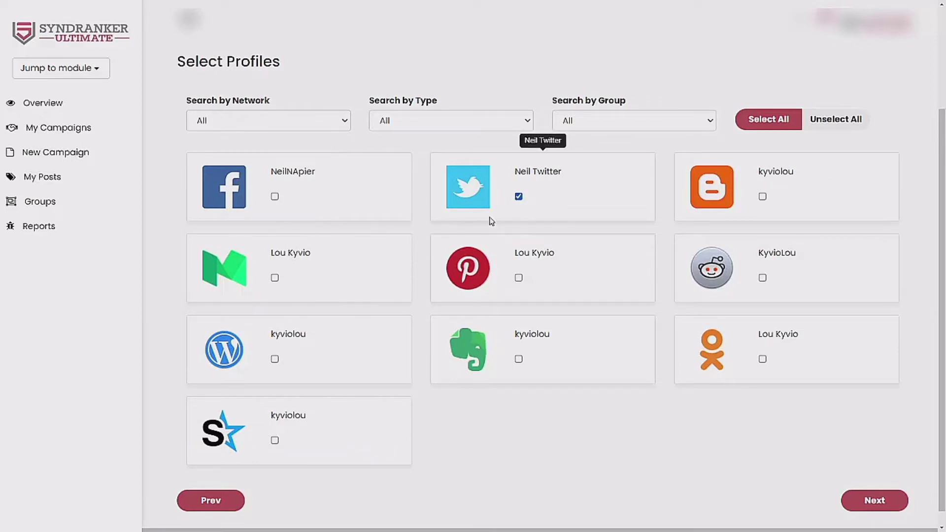
click(518, 278)
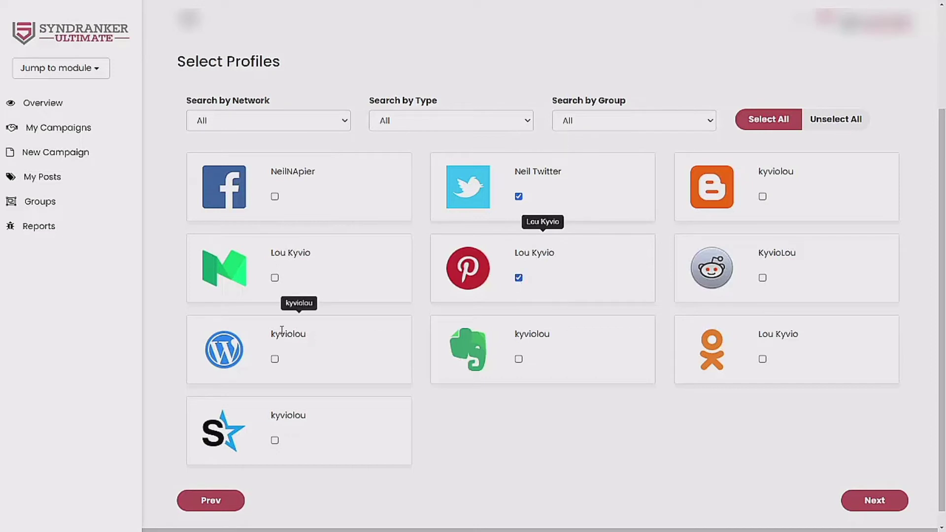
click(274, 278)
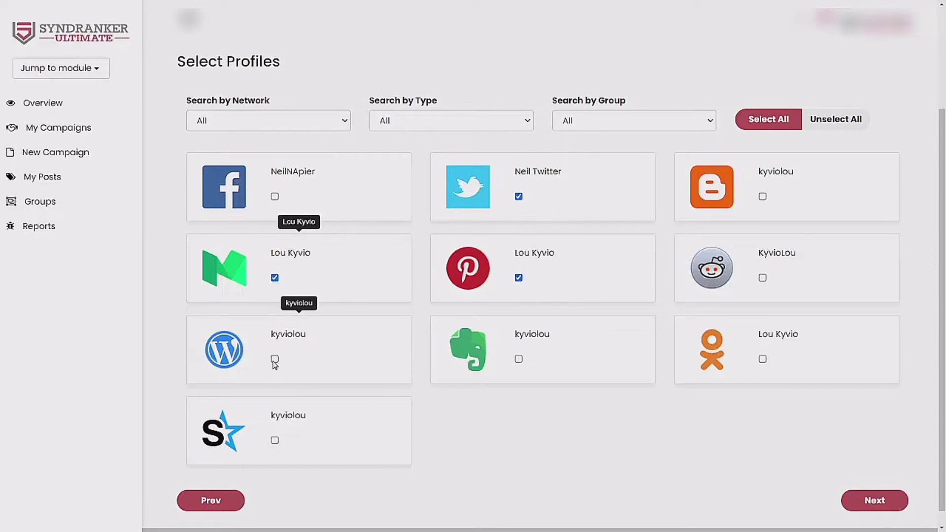
click(274, 359)
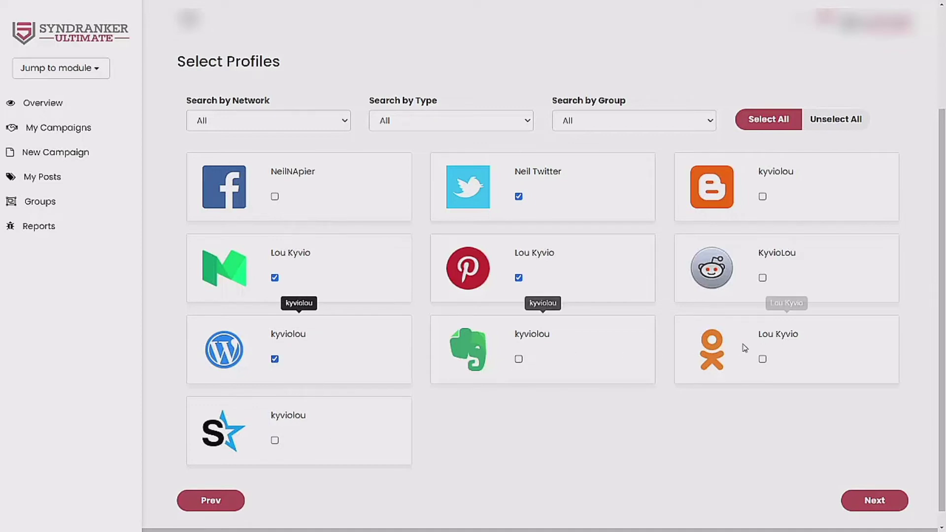
click(762, 278)
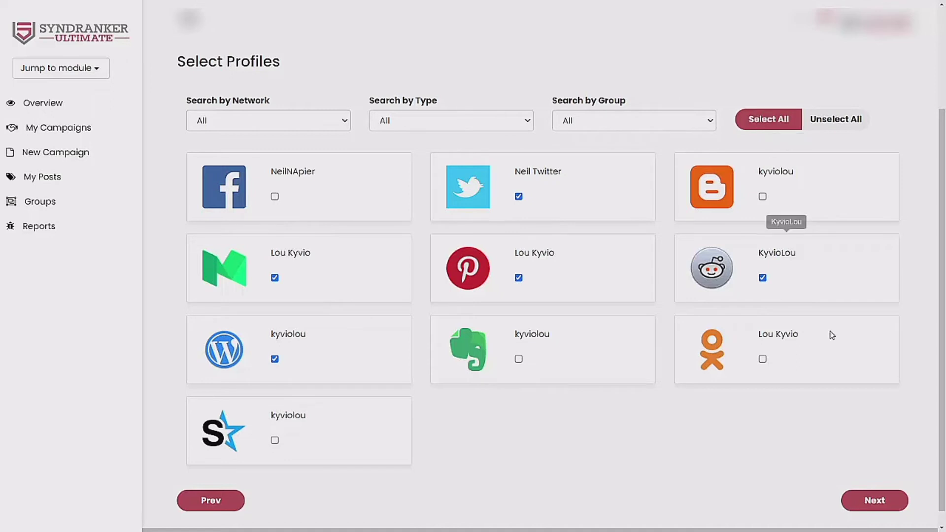
Check the profile type filter without changing it, and continue to the campaign's schedule settings.
click(430, 122)
click(431, 122)
click(874, 500)
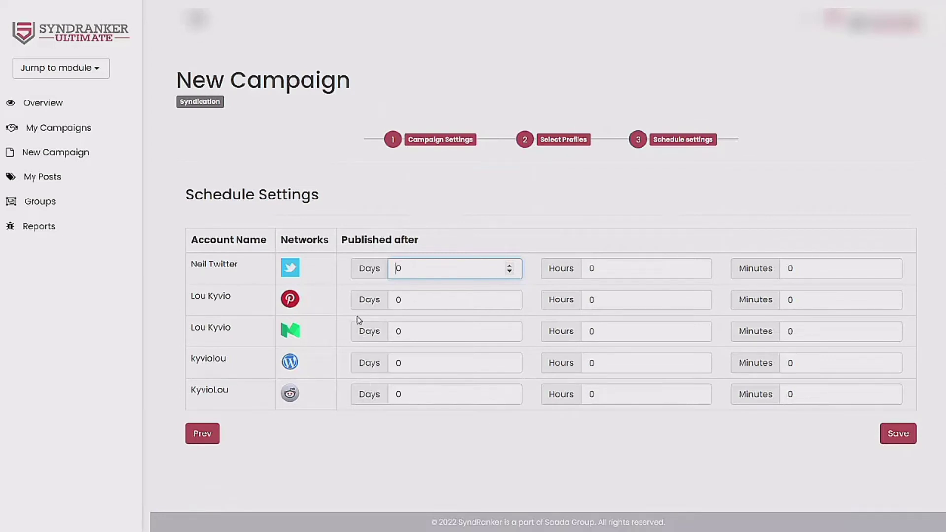
Schedule the Pinterest, Medium, WordPress and Reddit posts to publish after 1, 2, 3 and 4 days respectively, and save the campaign.
drag(407, 298, 375, 407)
text(123)
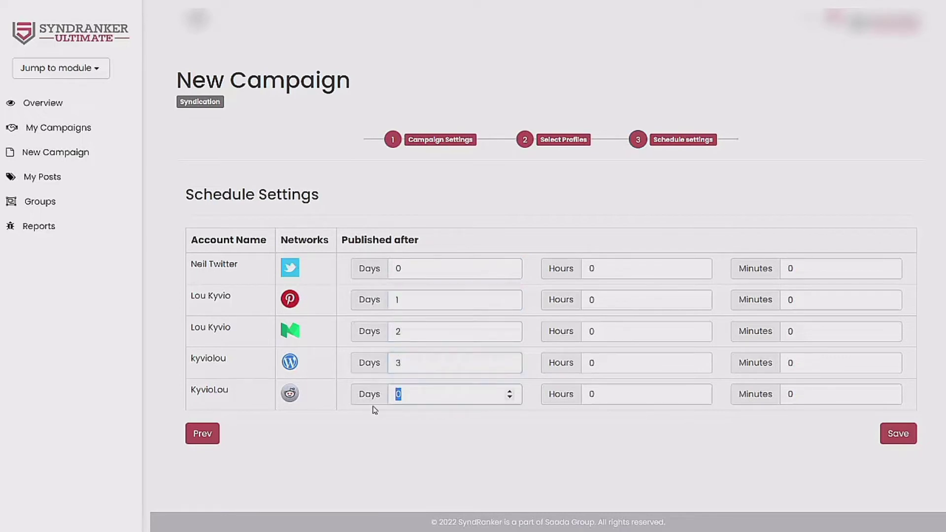
text(4)
click(405, 439)
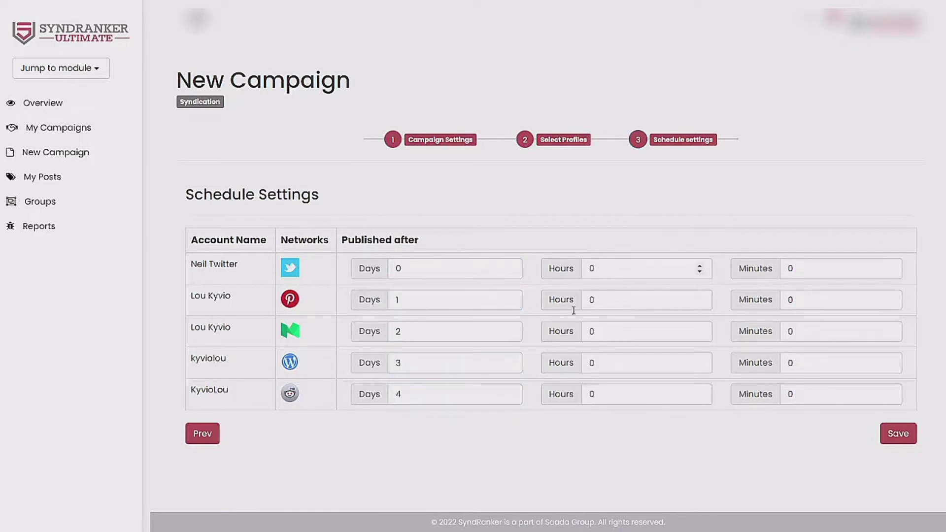
click(883, 435)
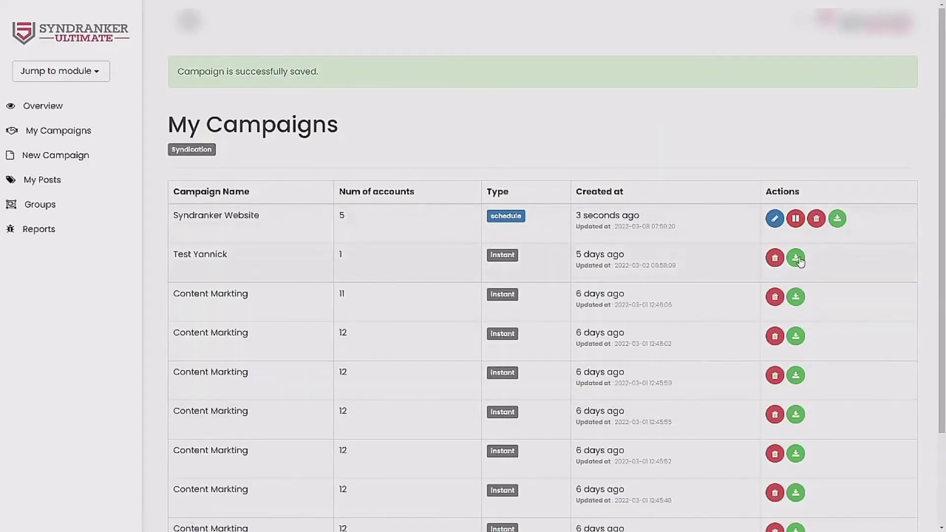
Download the report of the Content Markting campaign that has 11 accounts.
scroll(699, 376, down, 1)
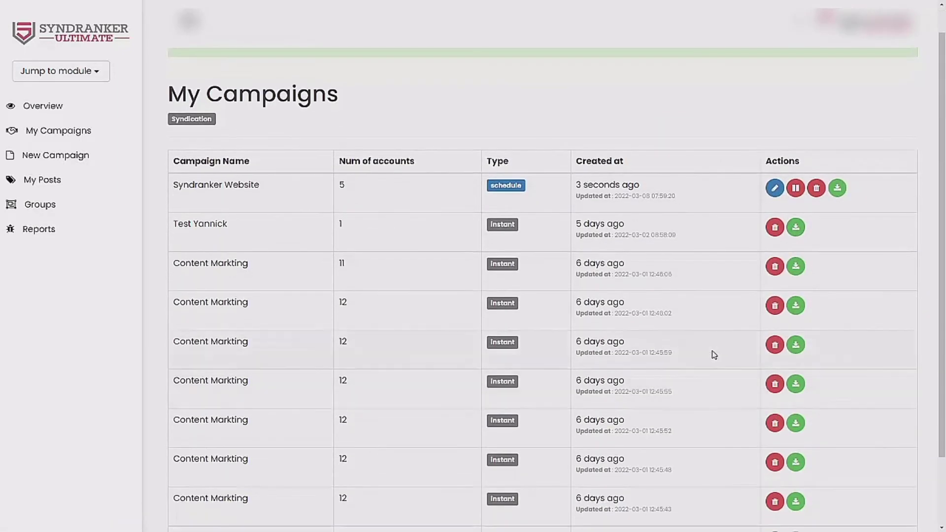
click(795, 266)
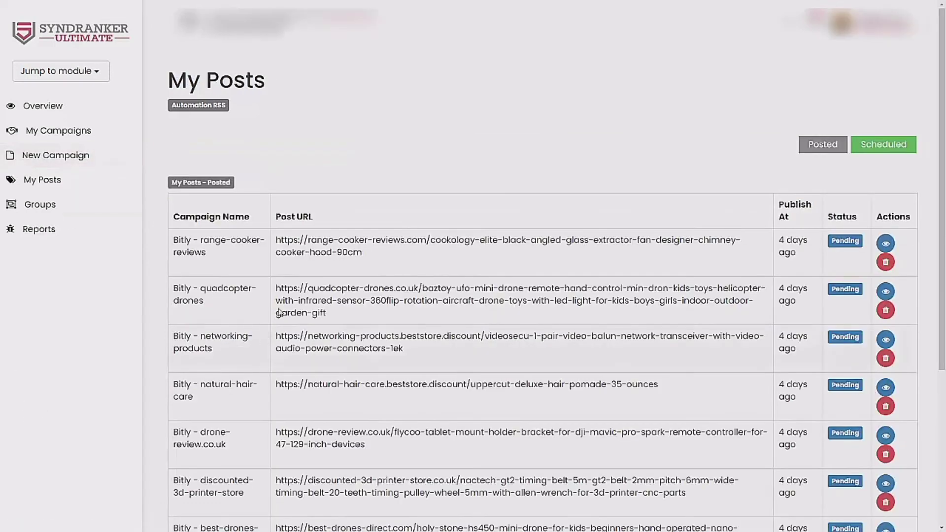
Look through the RSS automation posts, checking their campaign names, URLs, publish dates and statuses.
scroll(278, 311, down, 2)
scroll(269, 352, up, 2)
scroll(267, 375, down, 1)
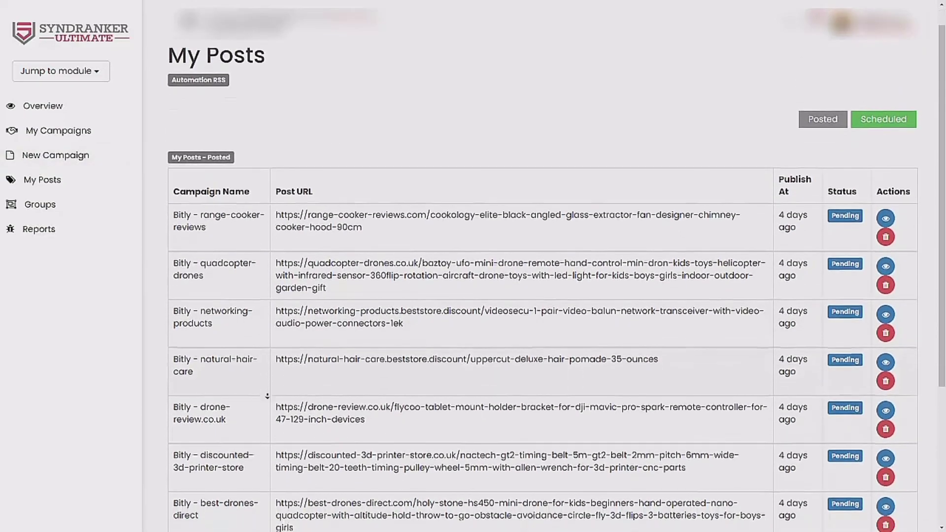
scroll(267, 395, down, 3)
scroll(266, 426, up, 4)
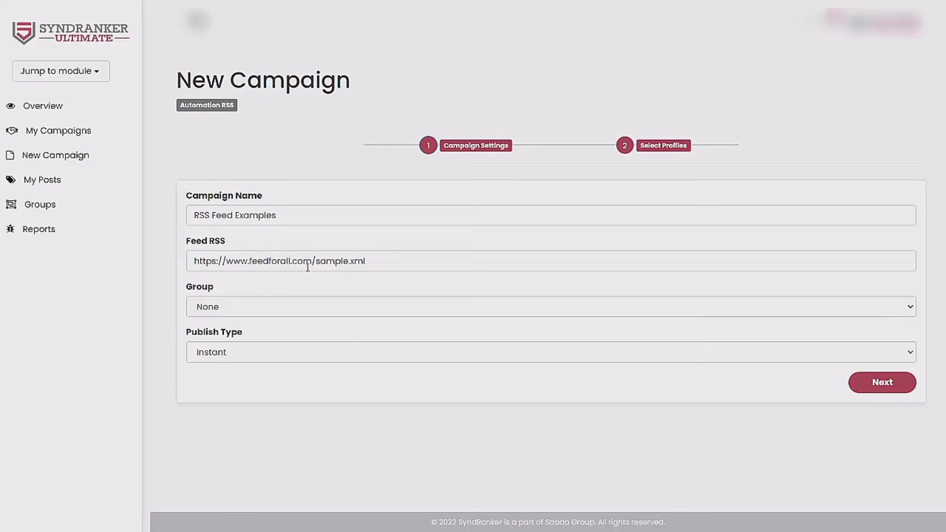
Assign the RSS campaign to the Marketing2022 group, keep its publish type as Instant, and continue to profile selection.
click(294, 310)
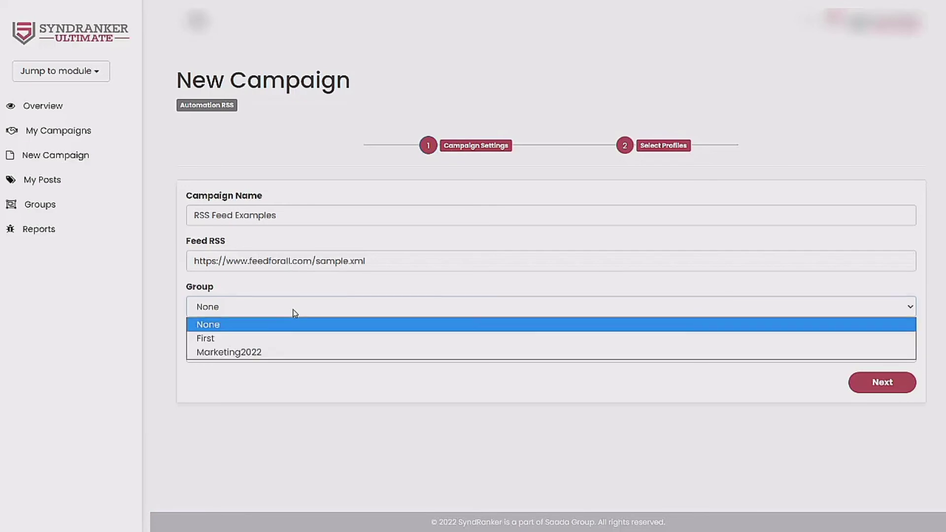
click(271, 353)
click(238, 397)
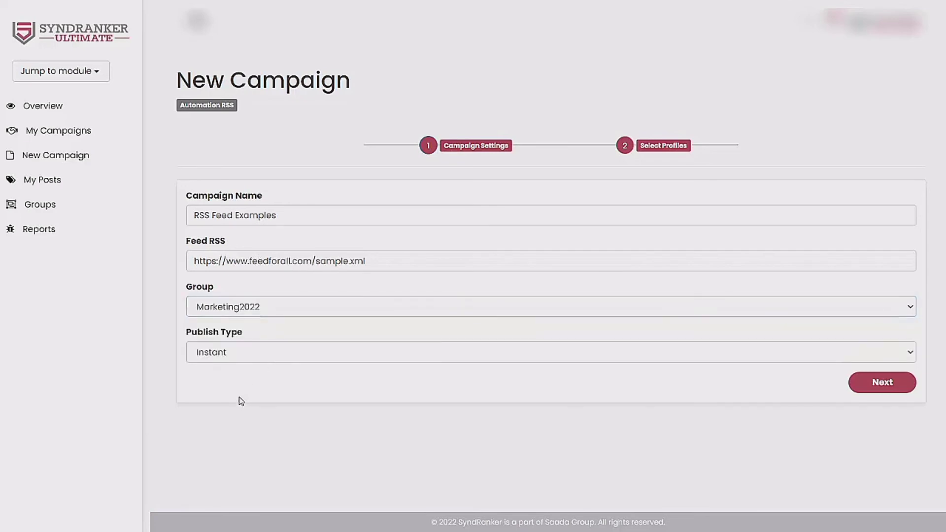
click(241, 359)
click(270, 408)
click(884, 388)
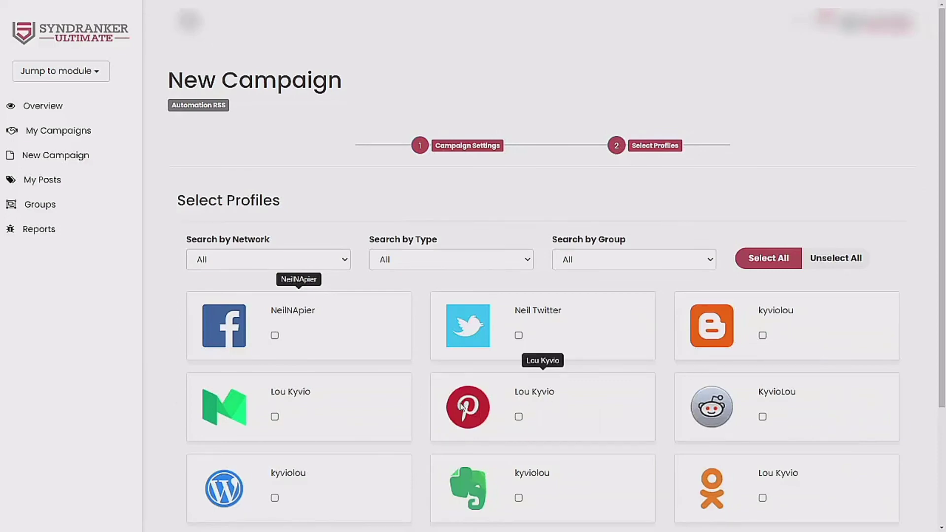
Select the Twitter, Evernote, Pinterest and Reddit profiles for the RSS campaign and save it.
scroll(466, 405, down, 2)
click(518, 268)
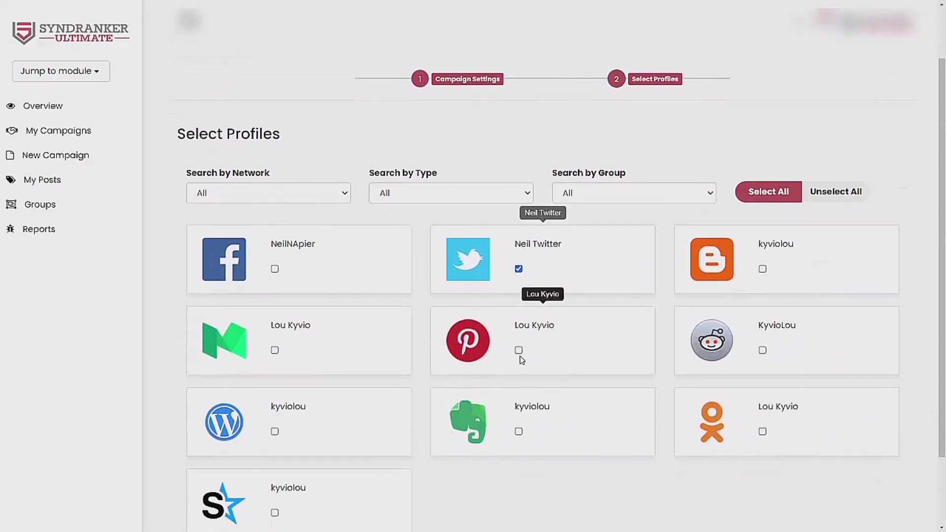
click(519, 431)
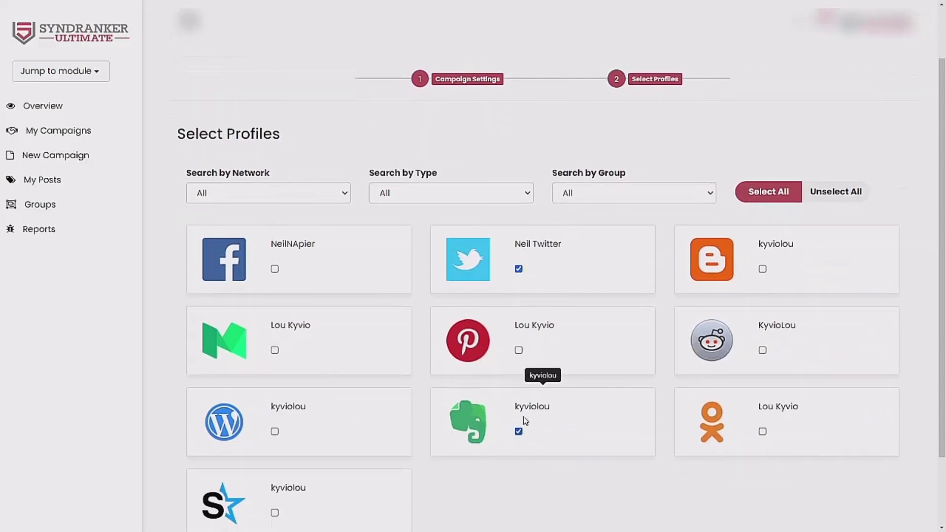
click(518, 349)
click(762, 350)
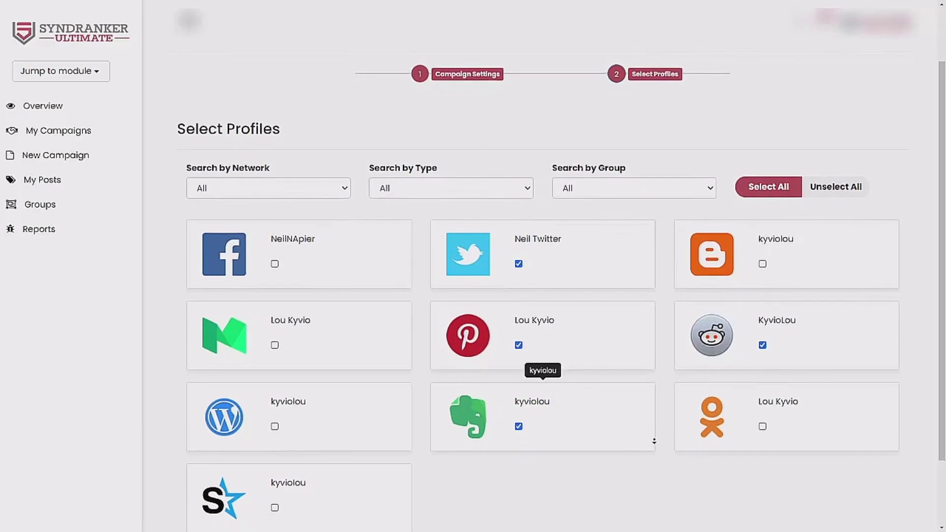
scroll(689, 446, down, 2)
click(866, 488)
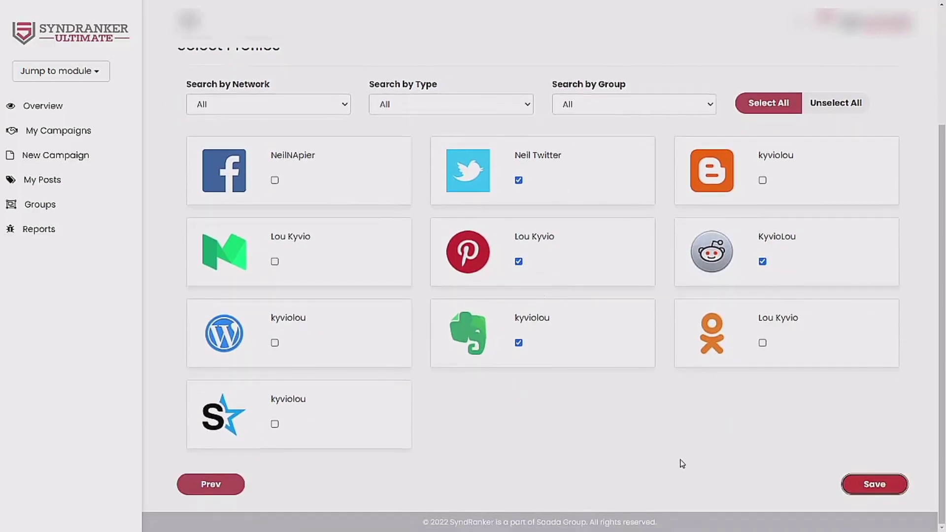
scroll(682, 463, up, 3)
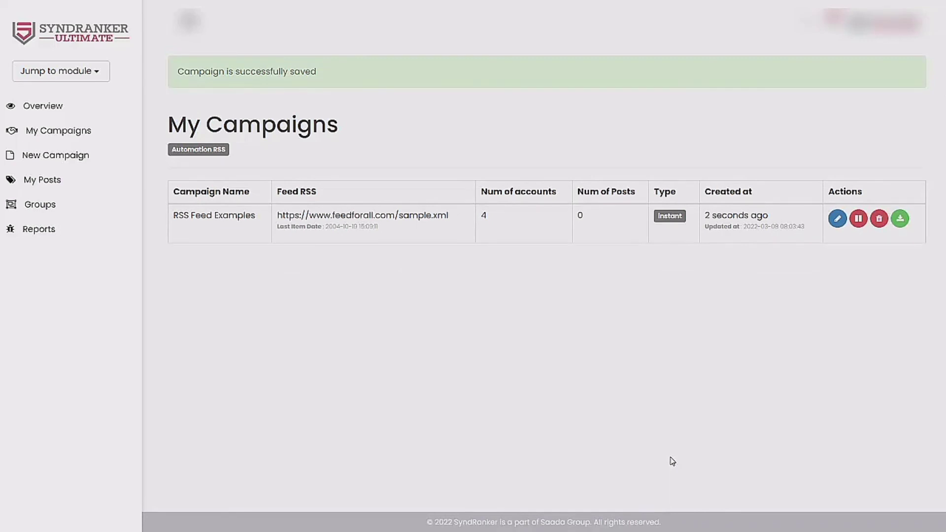
View the RSS automation reports and return to the list of RSS campaigns.
click(103, 240)
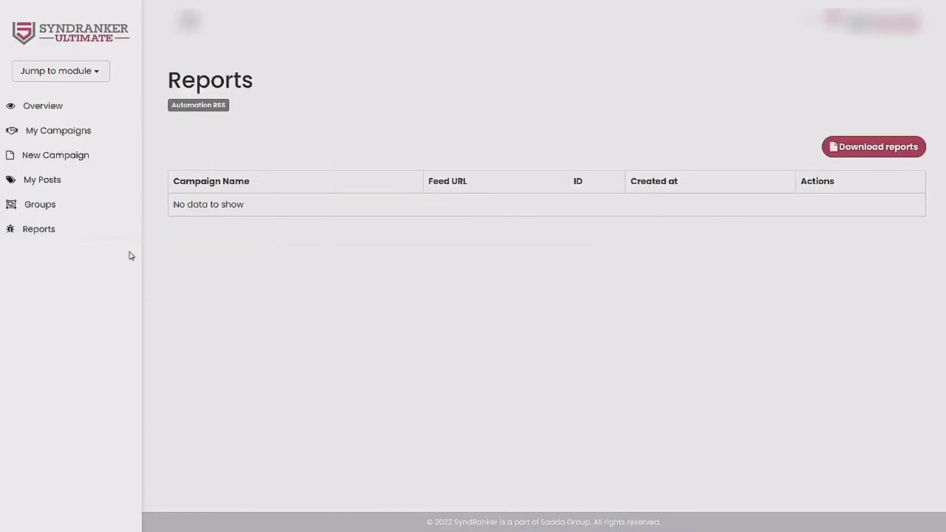
click(81, 132)
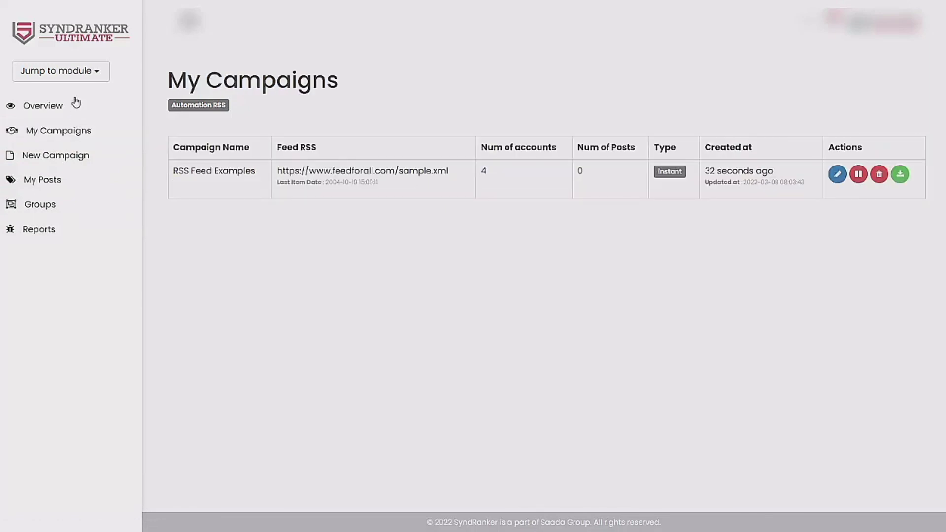